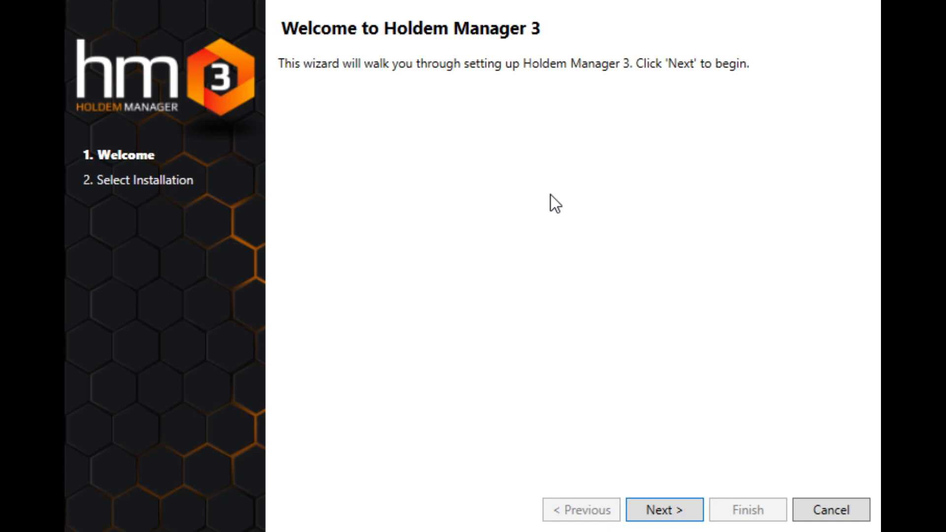
# - Choose the Advanced Install and create a new HM3 database named SWCPoker without importing any hands
pyautogui.click(681, 516)
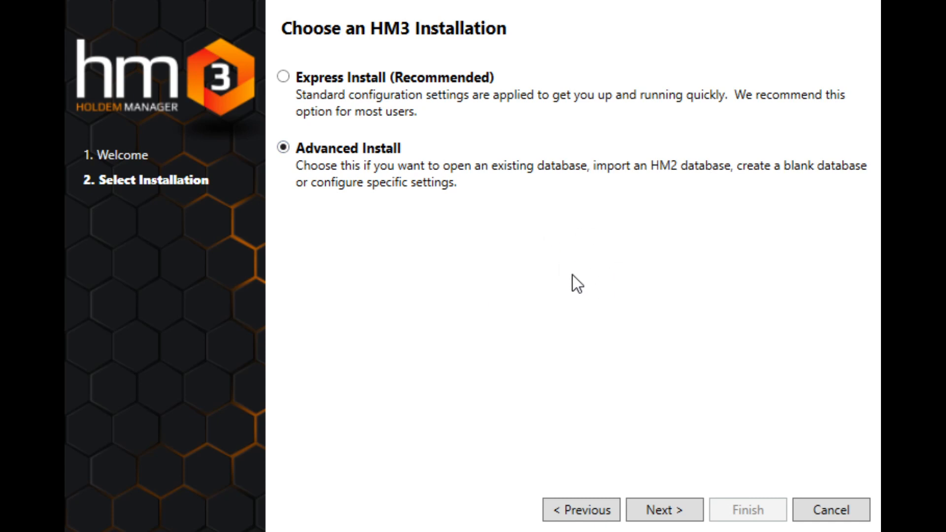
pyautogui.click(671, 504)
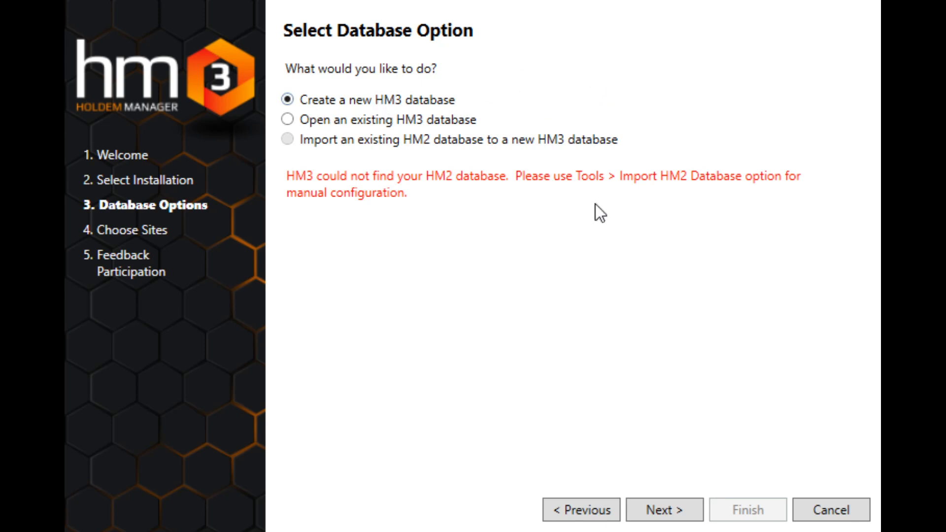
pyautogui.click(667, 514)
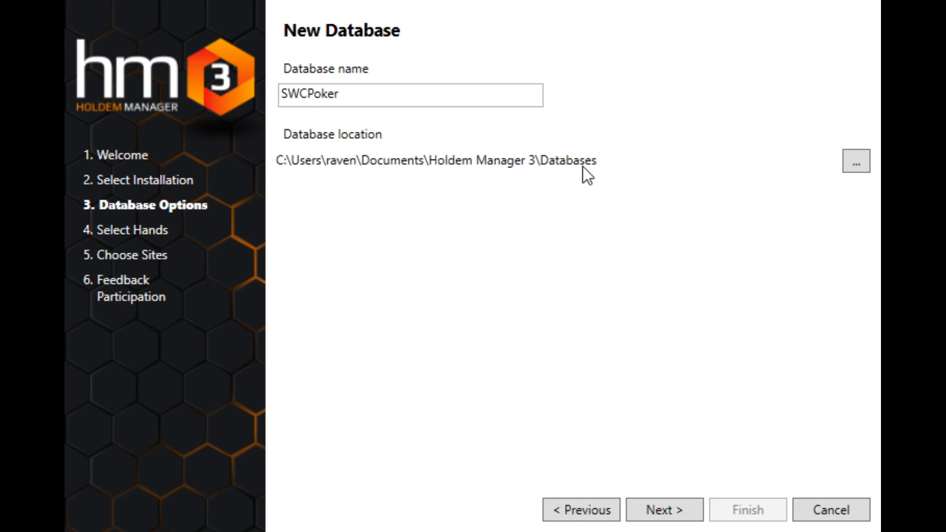
pyautogui.click(678, 517)
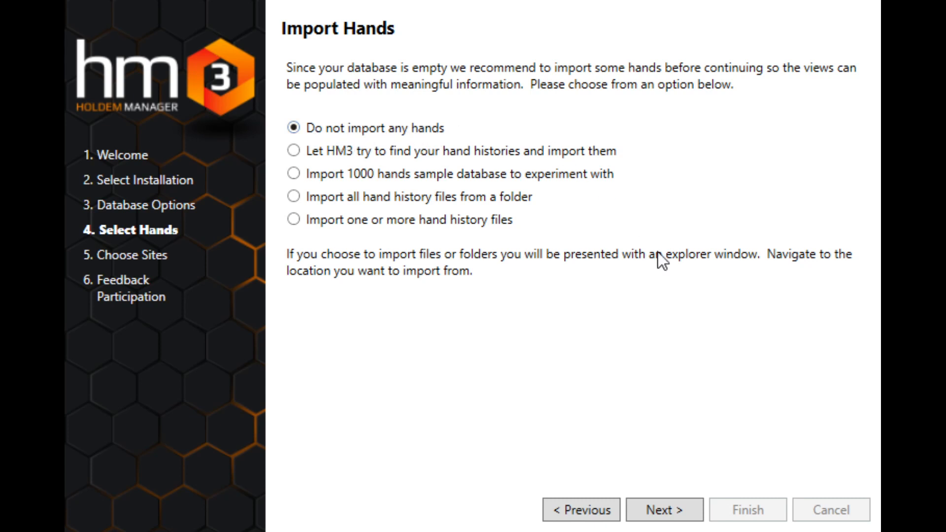
pyautogui.click(673, 513)
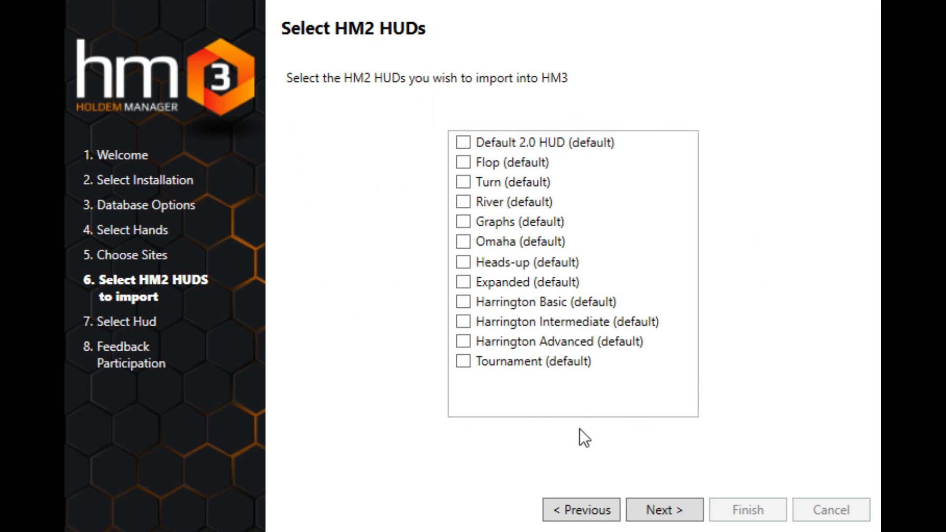
# - Import no HM2 HUDs, pick the Beginner (BETA) HUD and finish setup with anonymous telemetry left enabled
pyautogui.click(664, 511)
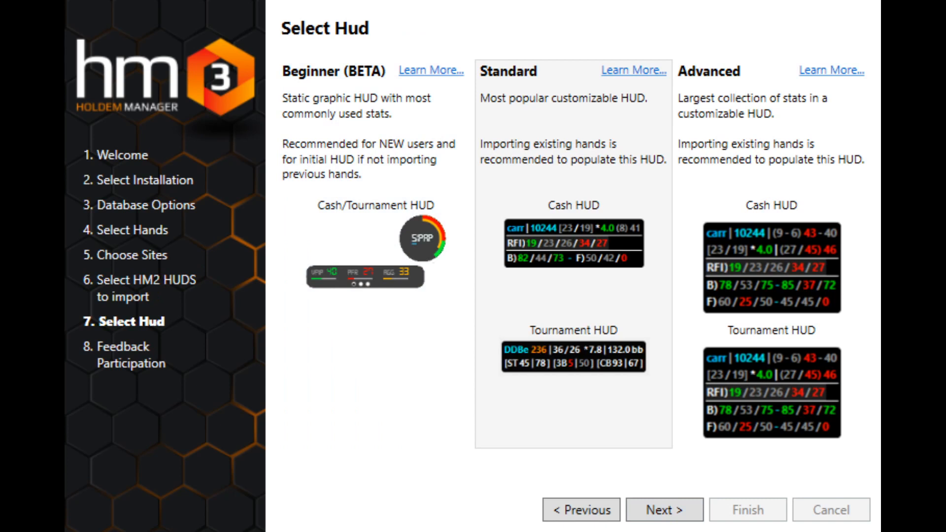
pyautogui.click(345, 123)
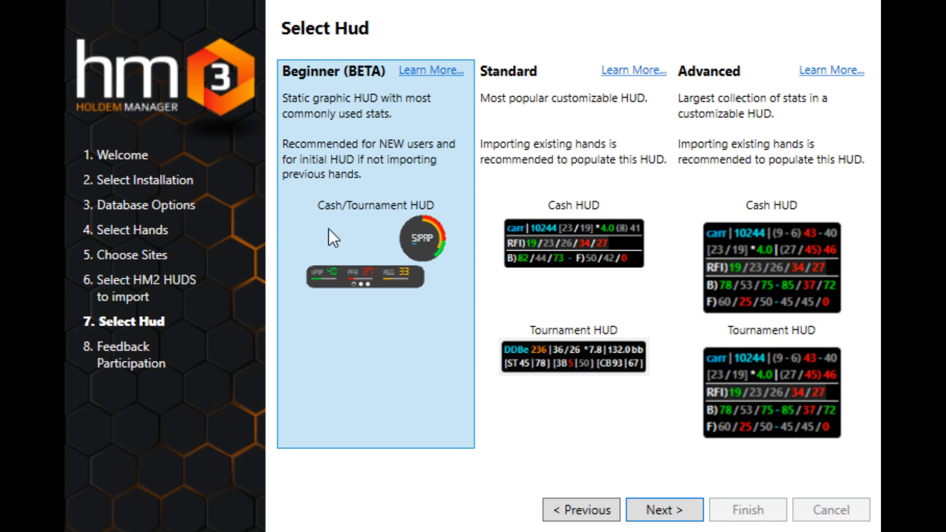
pyautogui.click(668, 510)
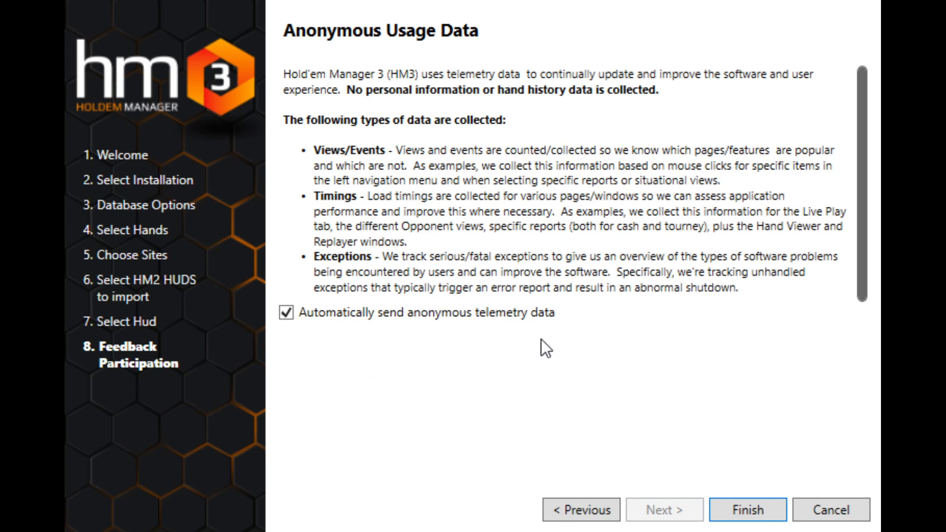
pyautogui.click(750, 516)
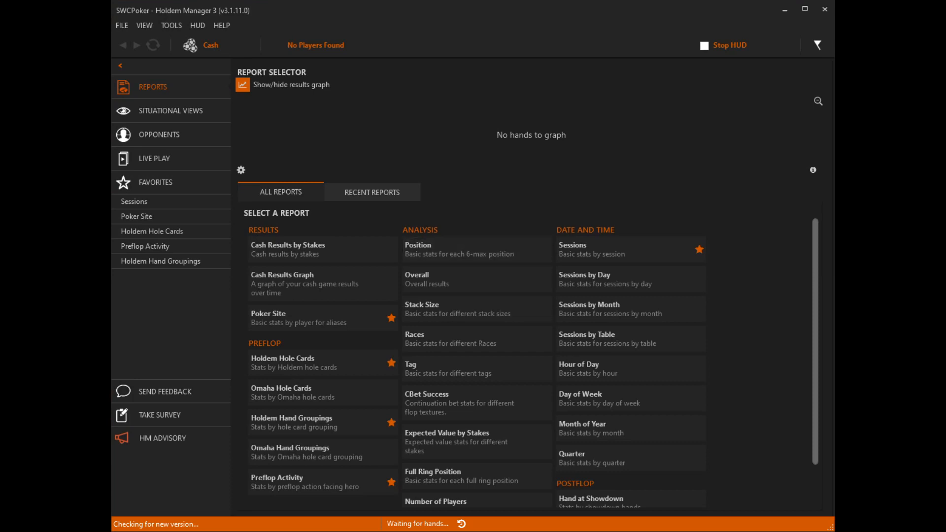
# - Open the Sessions report from the favorites
pyautogui.click(608, 30)
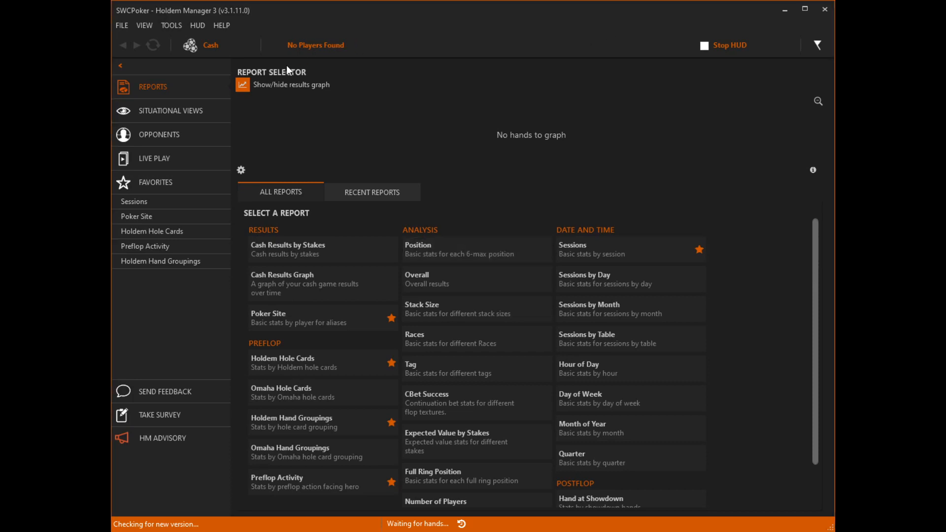
pyautogui.click(143, 202)
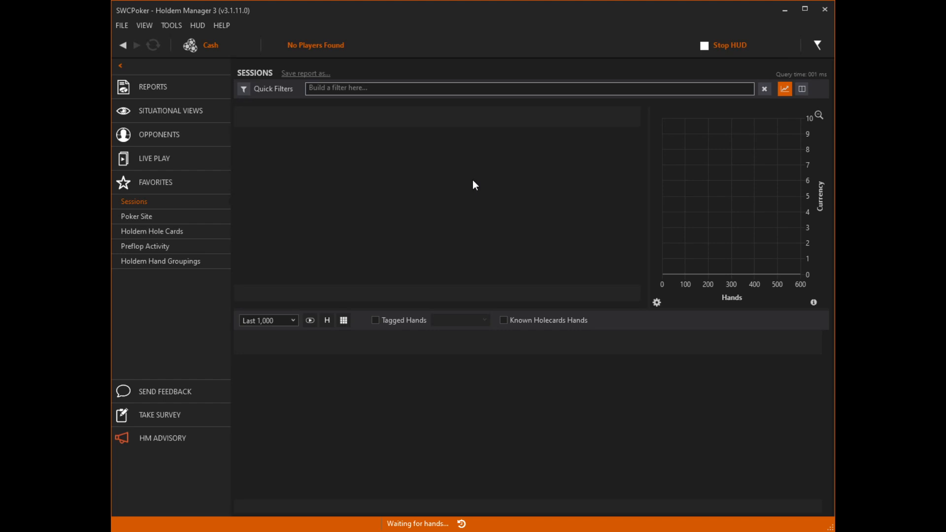
pyautogui.click(730, 45)
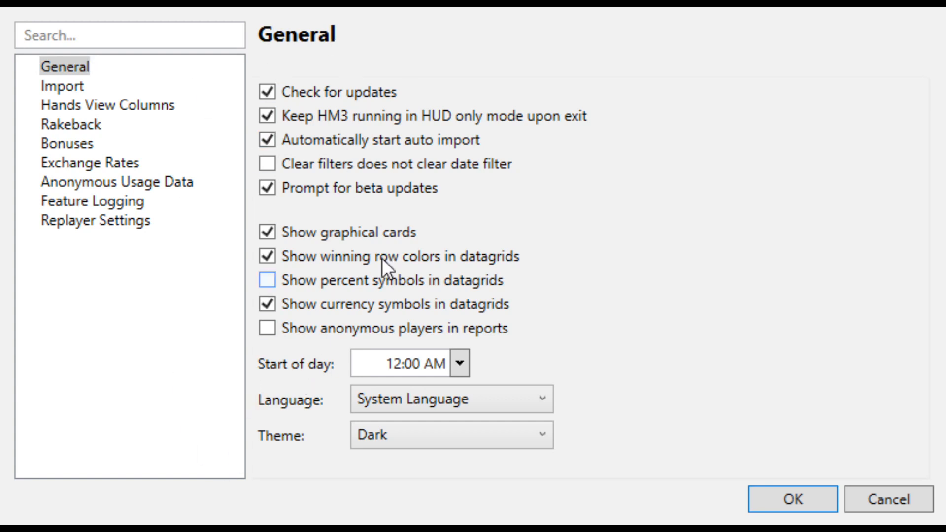
# - Try the option of moving imported files to an archive directory in the Import settings, turn it back off and accept the settings
pyautogui.click(74, 87)
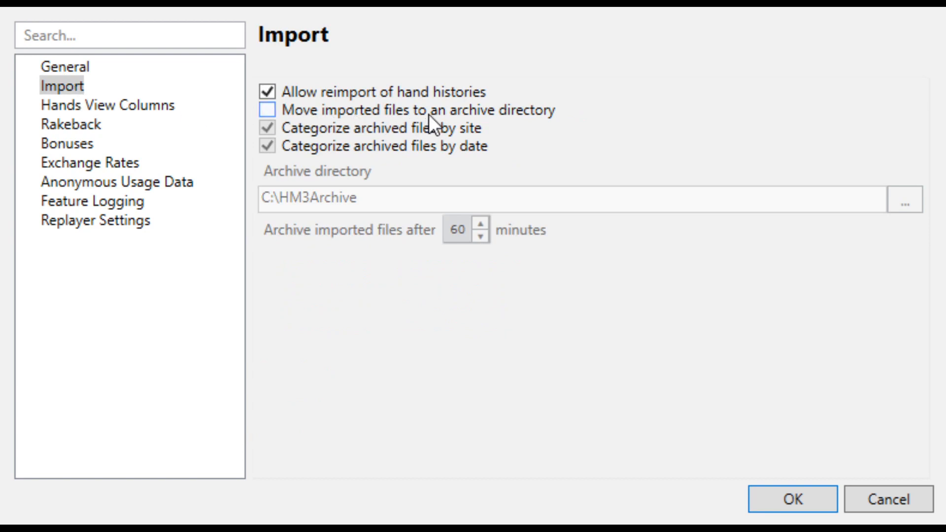
pyautogui.click(268, 110)
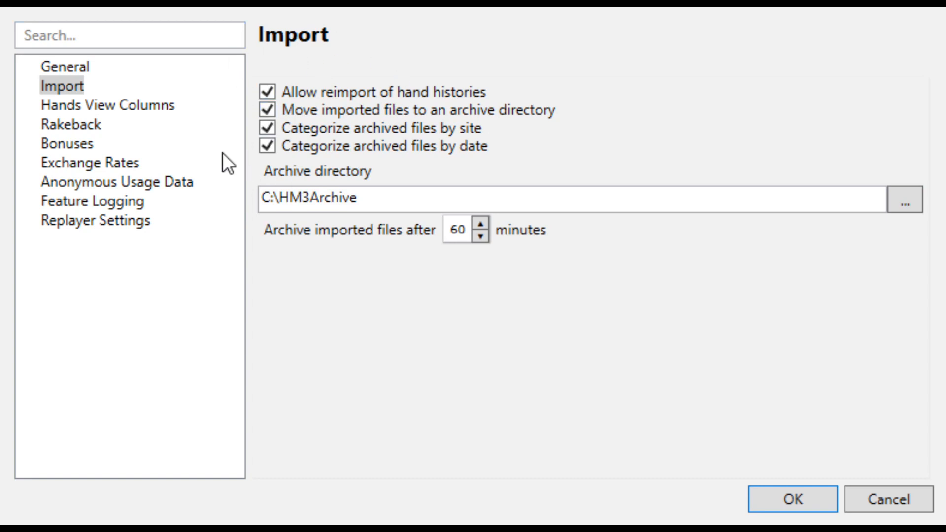
pyautogui.click(271, 110)
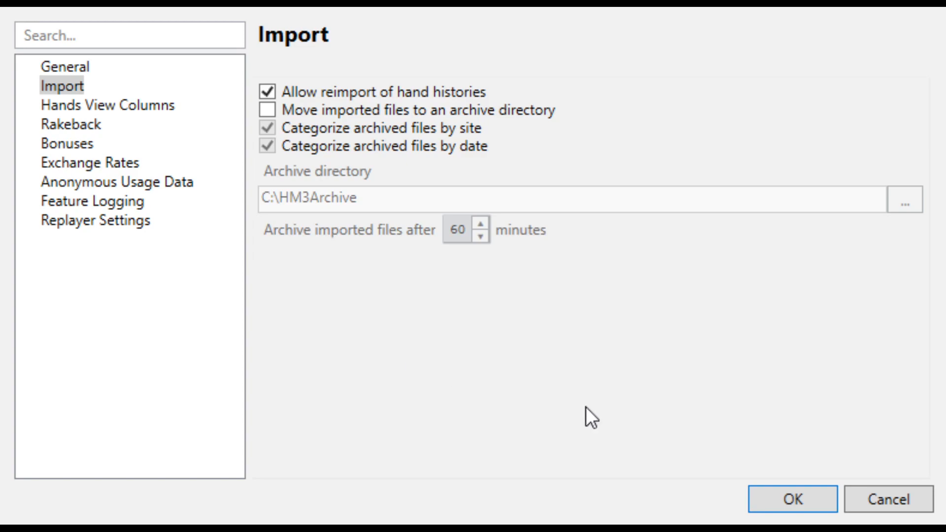
pyautogui.click(793, 498)
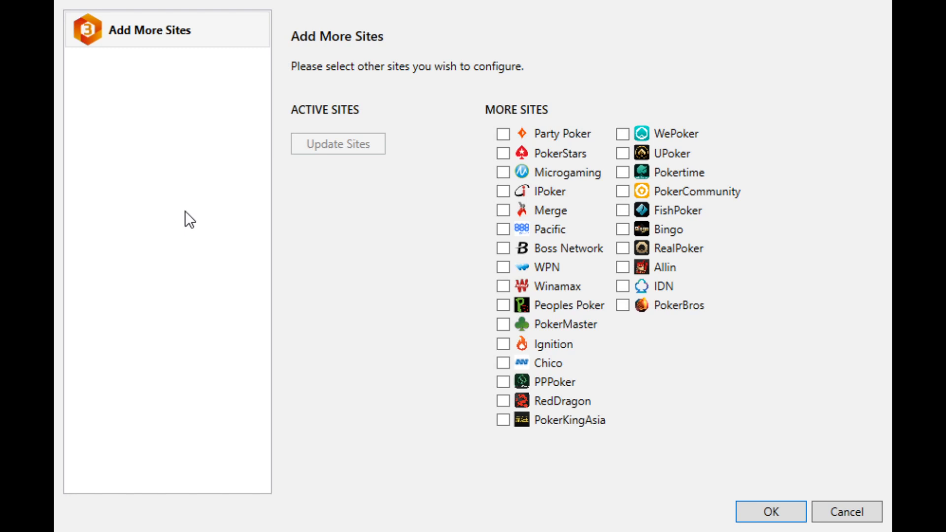
# - Add PokerStars as an active site and auto-detect its import folders
pyautogui.click(509, 157)
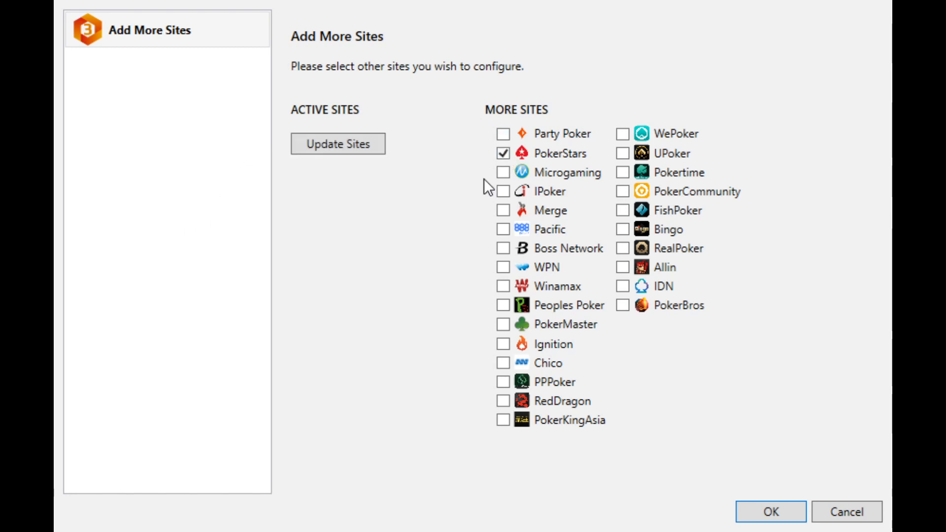
pyautogui.click(350, 146)
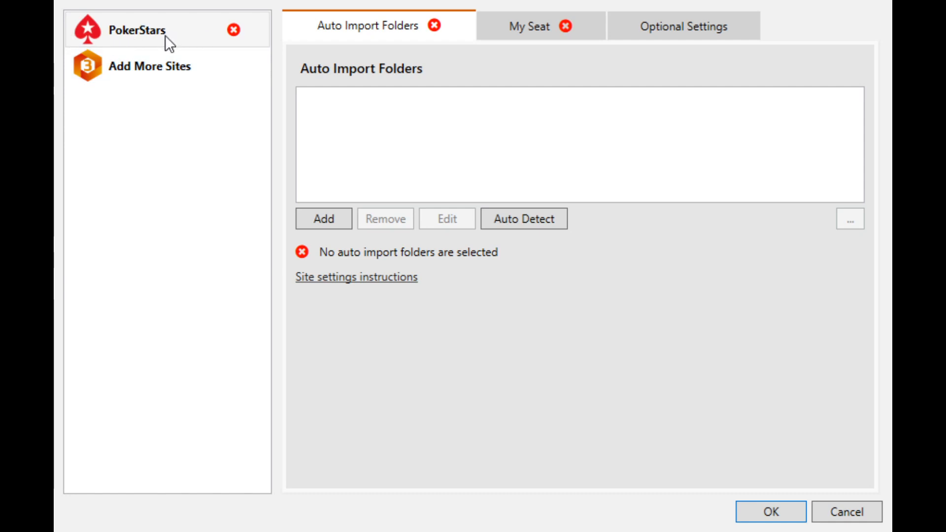
pyautogui.click(533, 217)
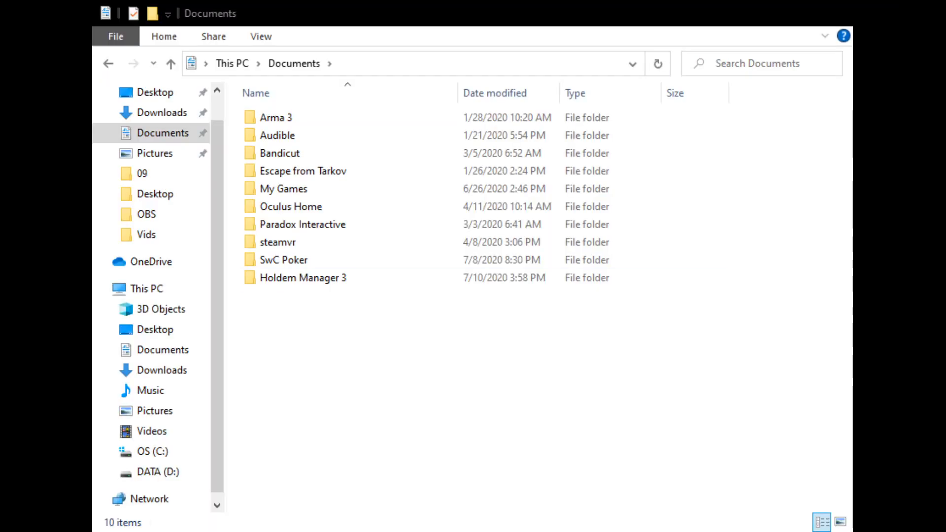
# - In File Explorer, open the player's folder under Documents, SwC Poker, Hand History
pyautogui.doubleClick(285, 259)
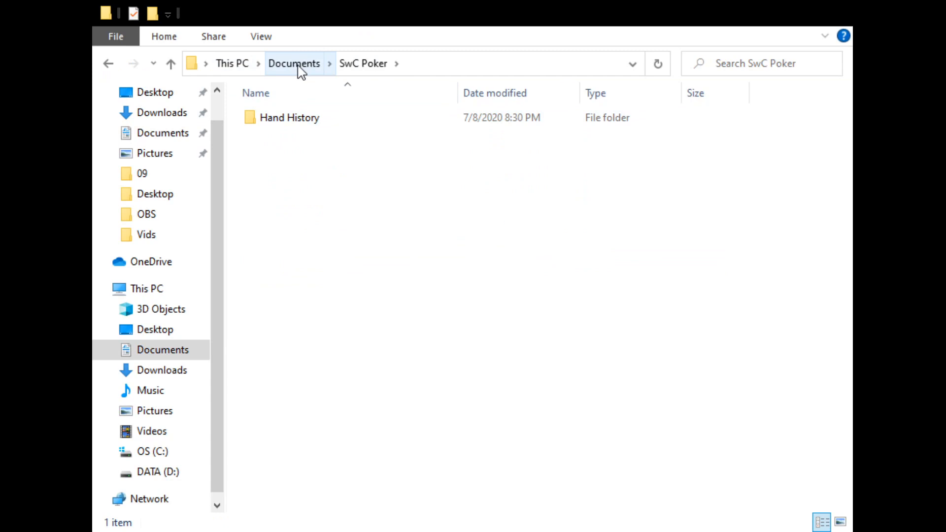
pyautogui.click(311, 122)
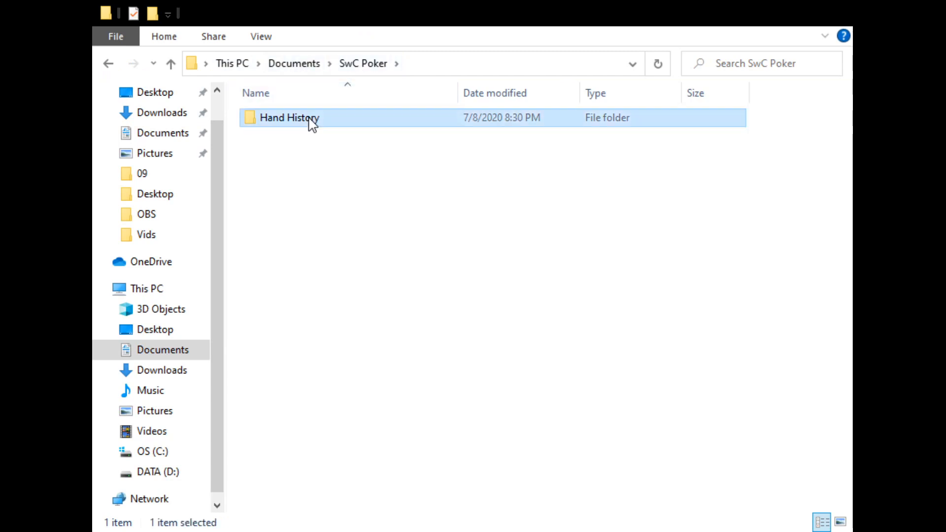
pyautogui.doubleClick(312, 124)
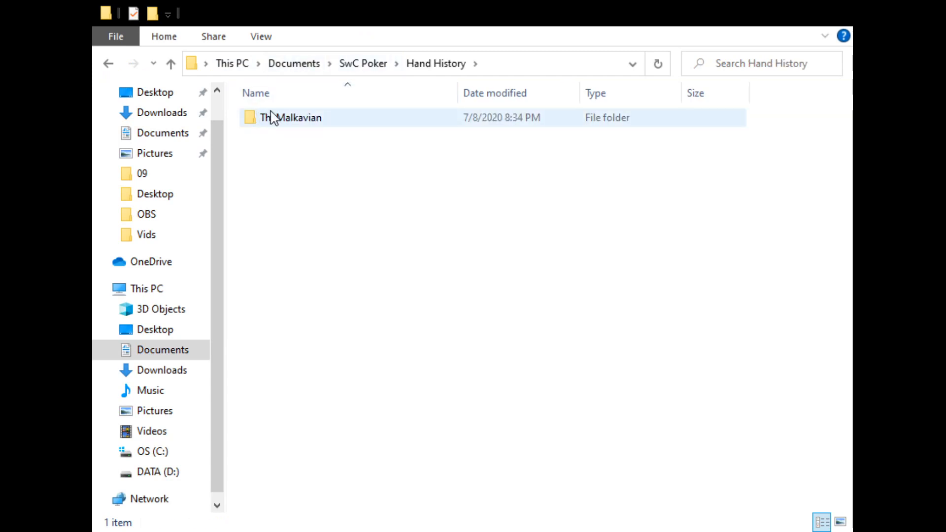
pyautogui.doubleClick(313, 122)
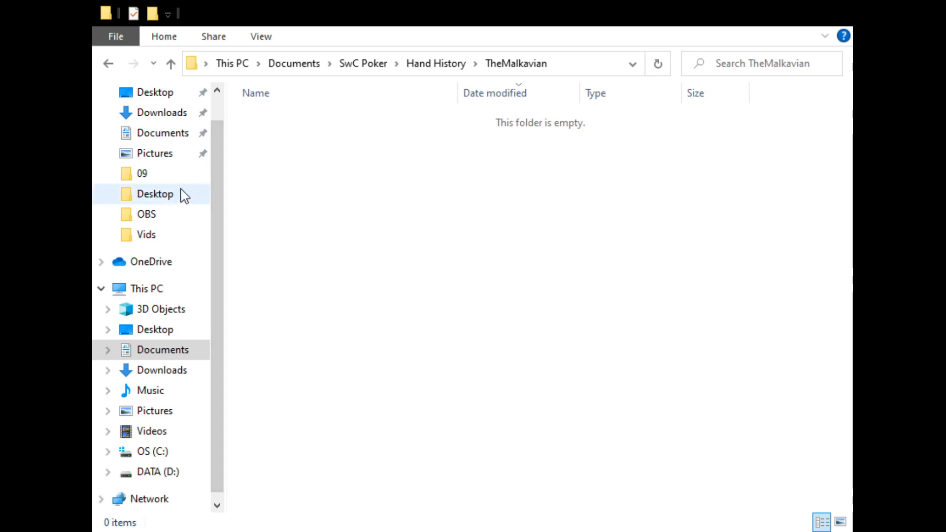
# - Paste the player's hand history folder into the Hand History folder on the DATA (D:) drive
pyautogui.click(152, 473)
pyautogui.doubleClick(297, 159)
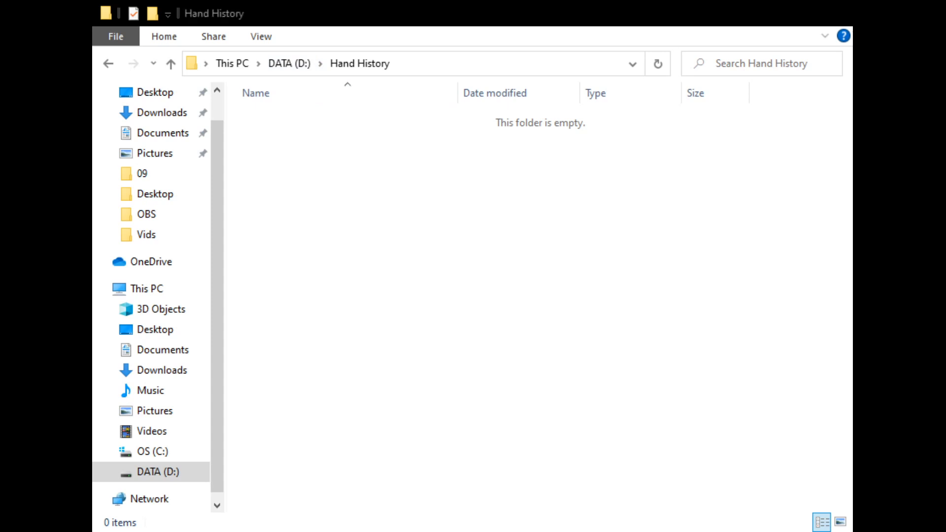
pyautogui.click(379, 347)
pyautogui.hotkey('ctrl', 'v')
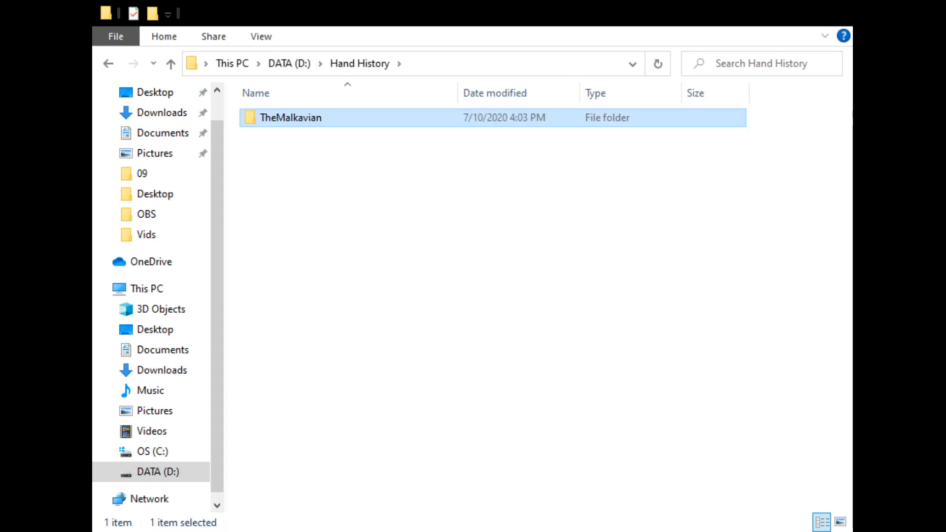
# - Check the files in the pasted player folder, return to the DATA (D:) drive and close File Explorer
pyautogui.doubleClick(298, 123)
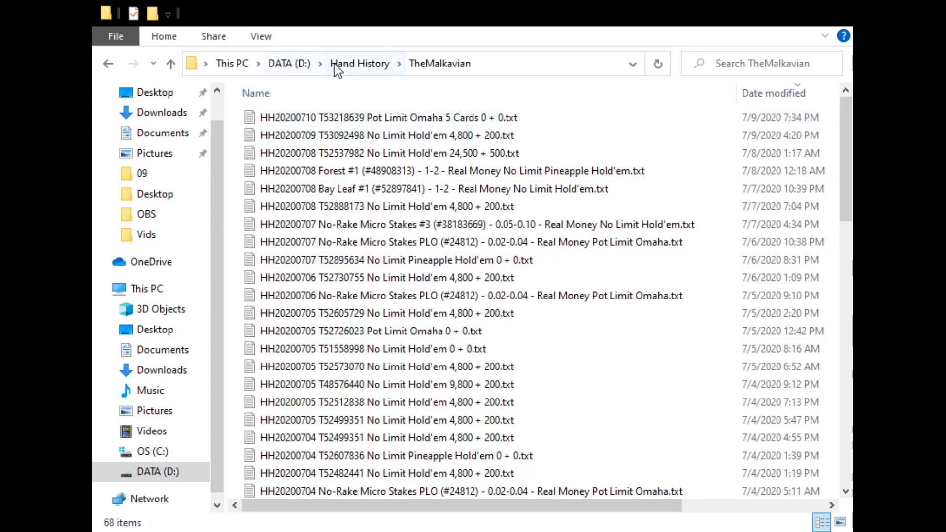
pyautogui.click(353, 67)
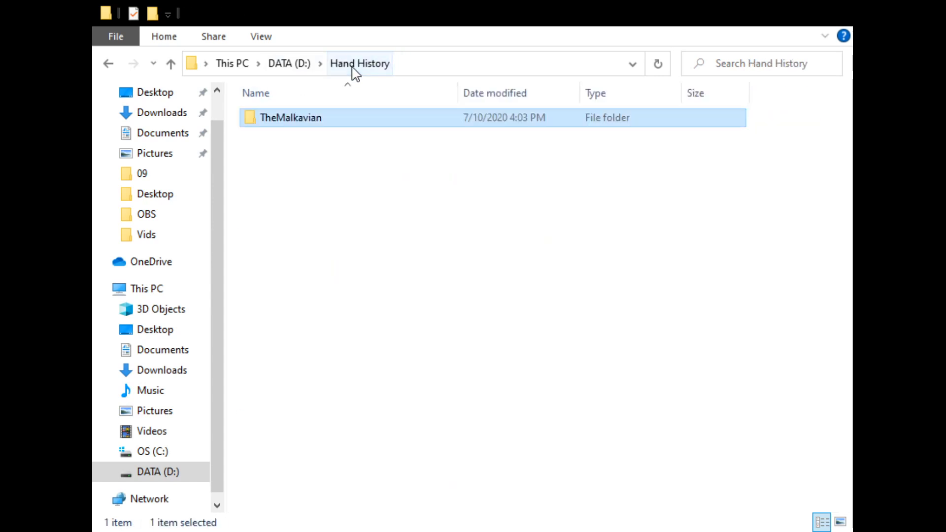
pyautogui.click(290, 64)
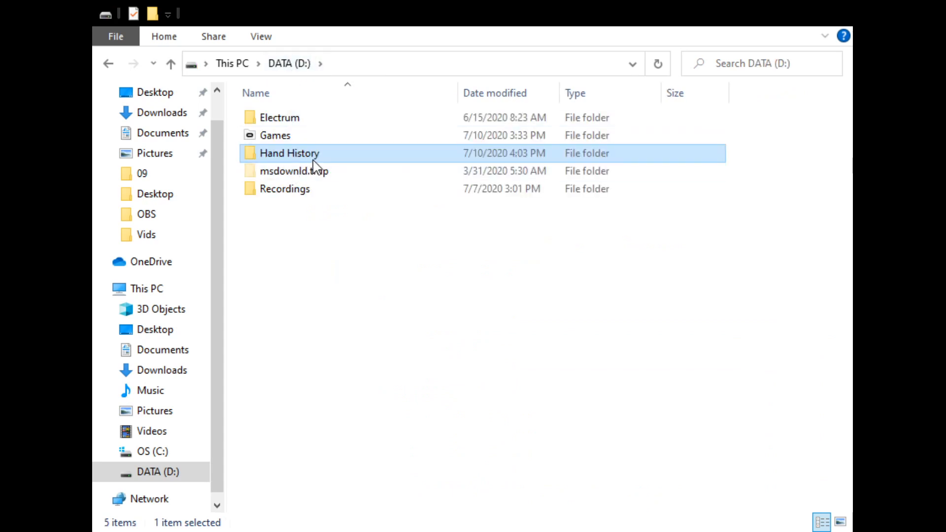
pyautogui.click(830, 12)
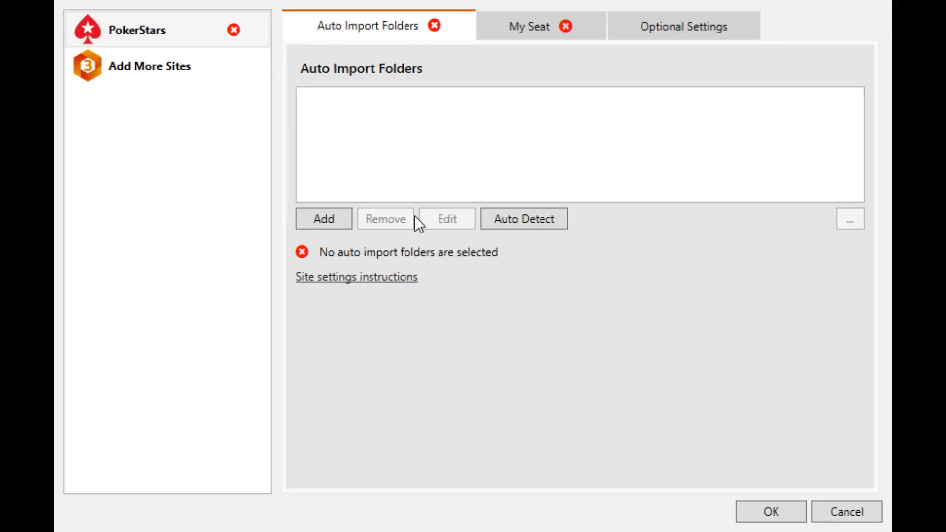
# - Add the player's folder in D:\Hand History as a PokerStars auto import folder and accept the site settings
pyautogui.click(323, 219)
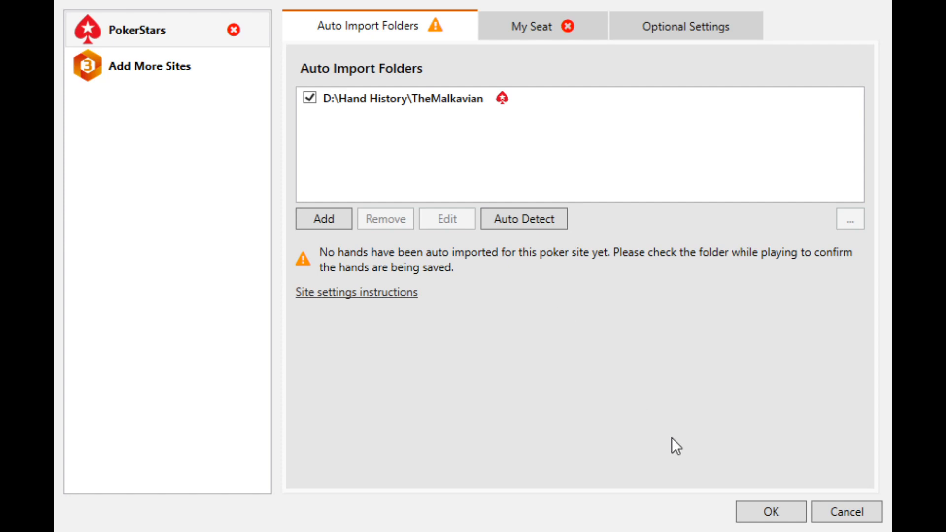
pyautogui.click(751, 511)
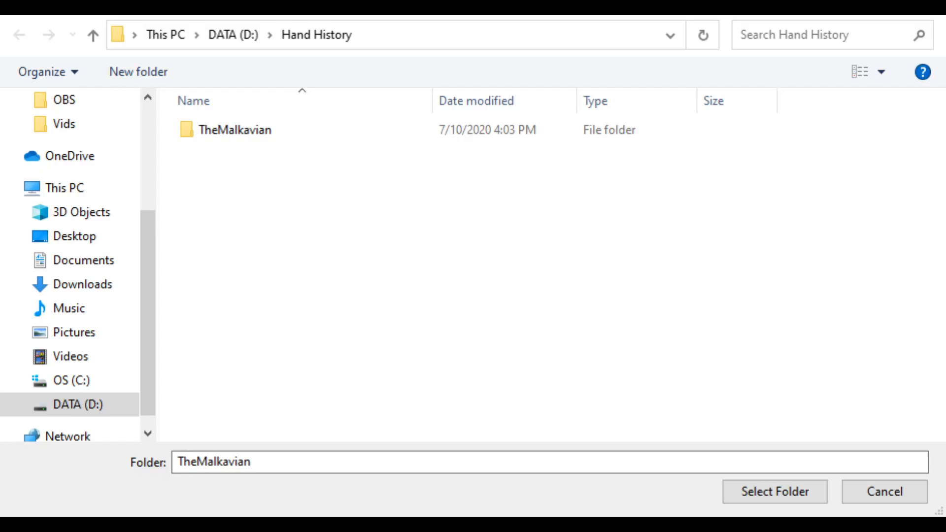
# - Choose the player's folder inside Hand History on DATA (D:) in the folder selection dialog
pyautogui.click(729, 230)
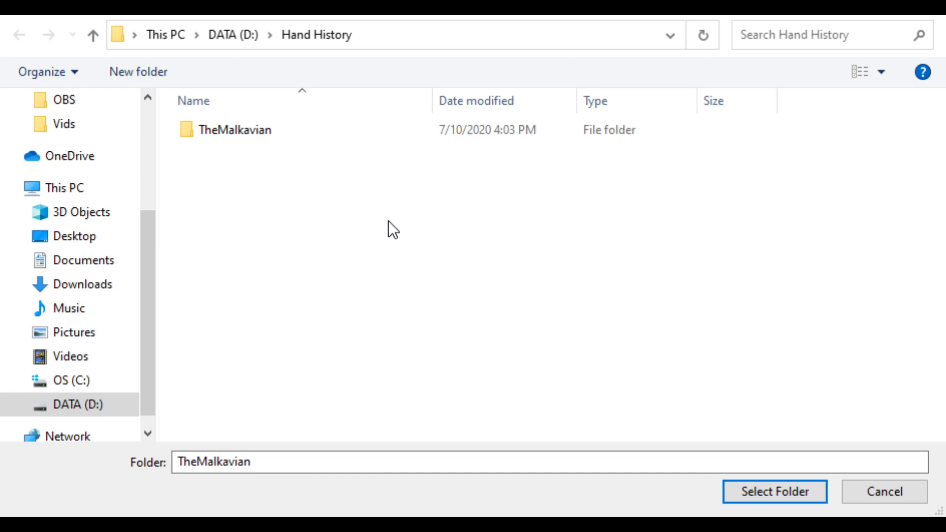
pyautogui.click(239, 133)
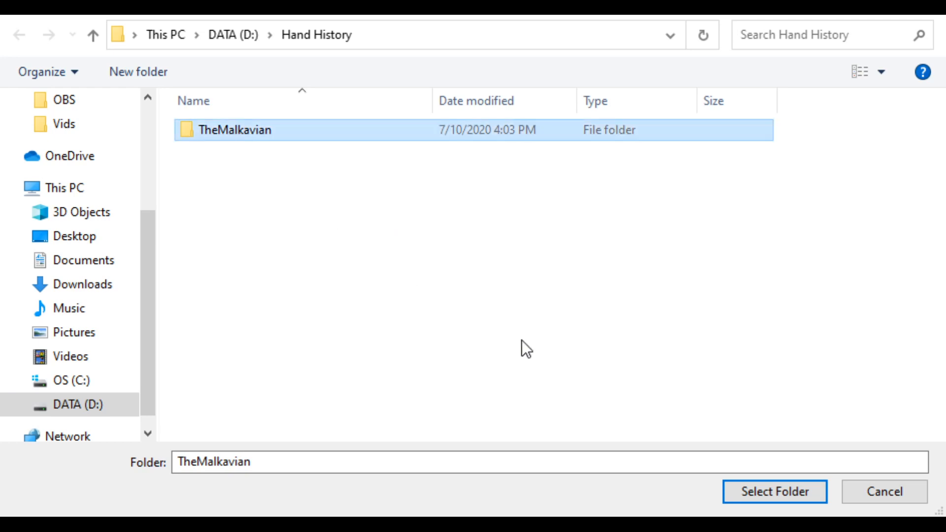
pyautogui.click(771, 508)
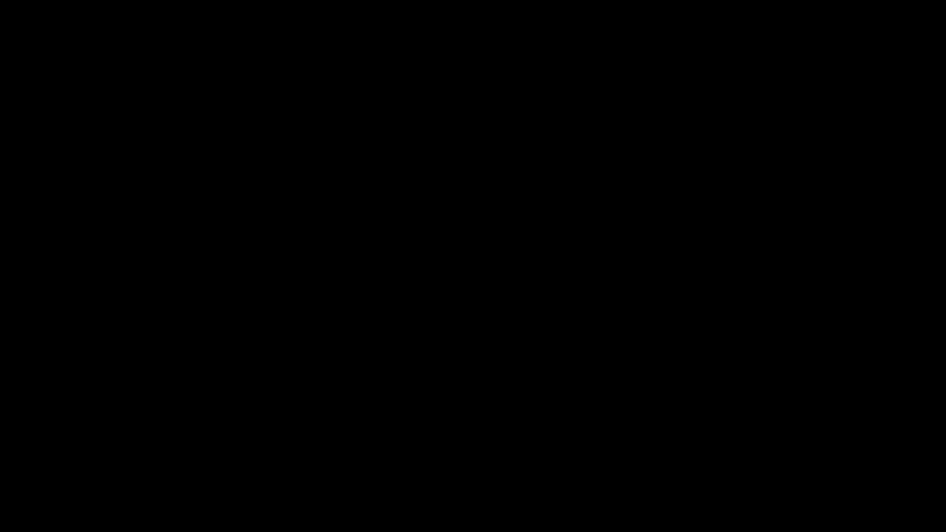